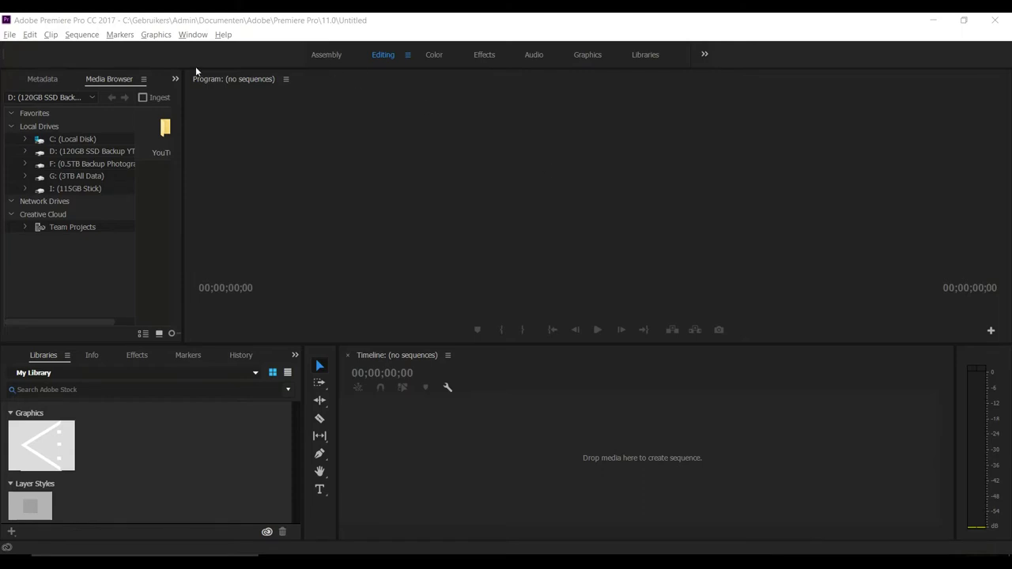
Import File van Canon.MP4 and Zoom audio.wav from the Files folder into the project
click(9, 35)
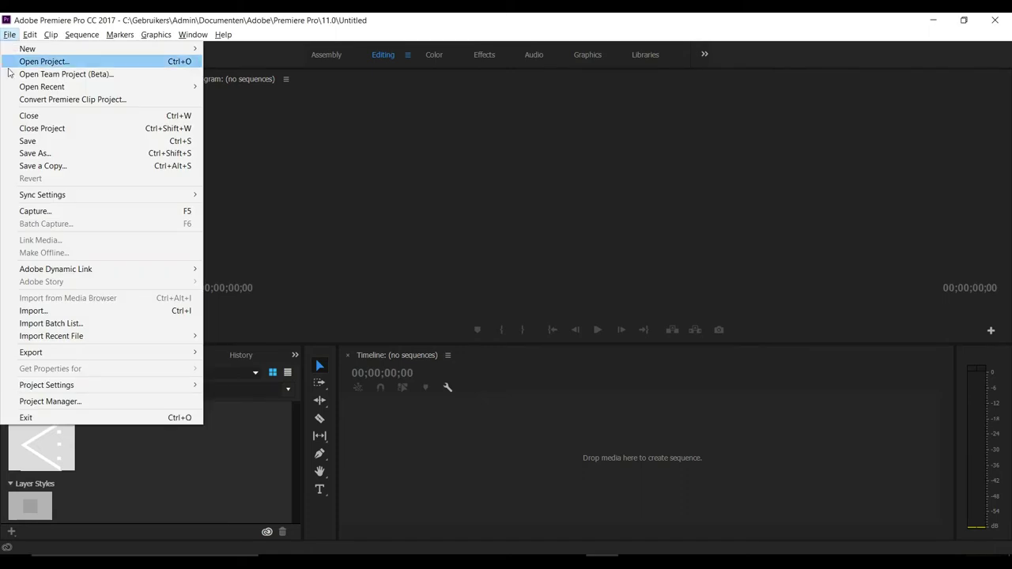
click(69, 311)
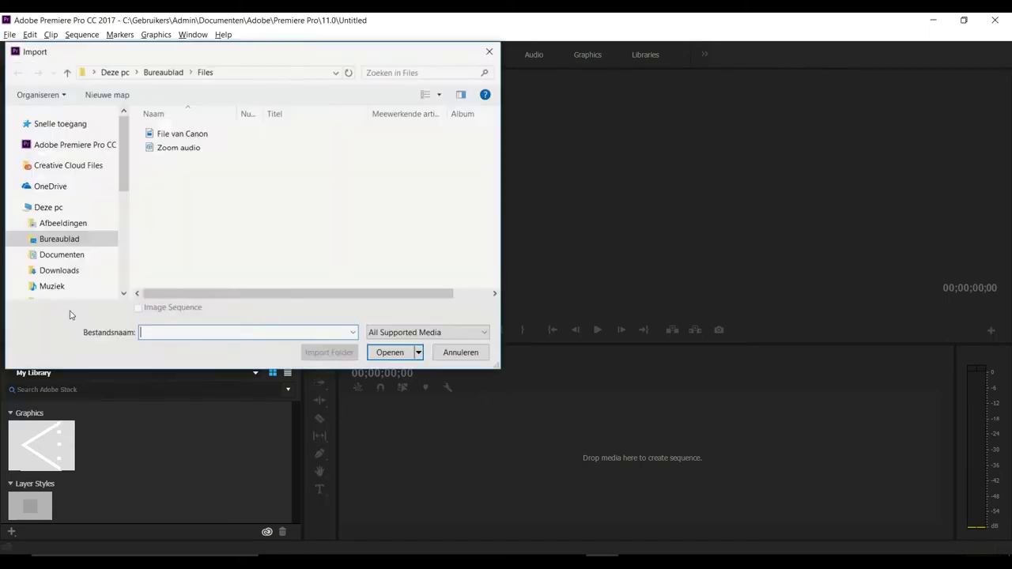
click(202, 136)
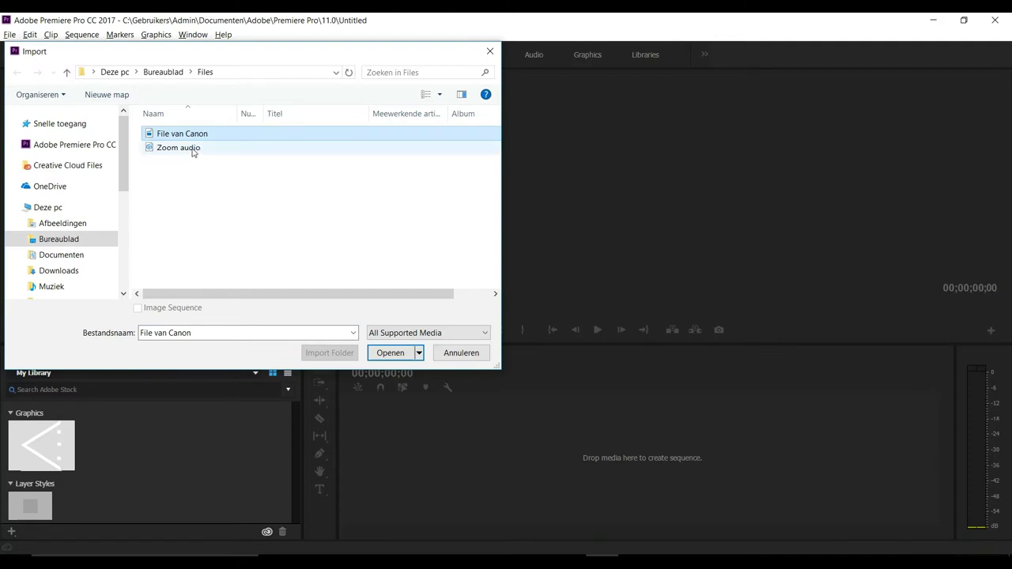
shift+click(193, 149)
click(390, 353)
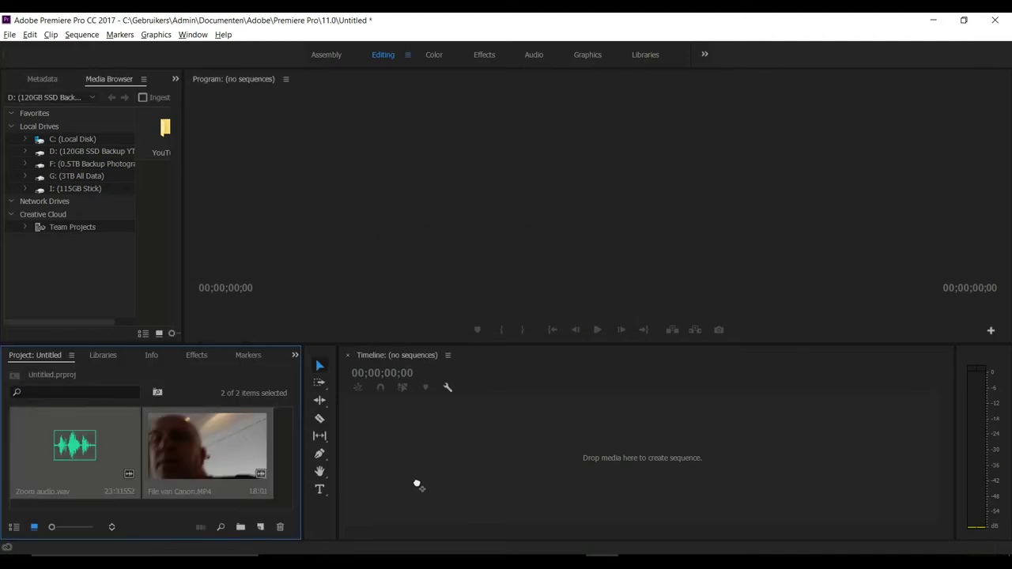
Build a File van Canon sequence from both clips, with the Zoom audio moved to A2 and muted
drag(92, 448, 459, 468)
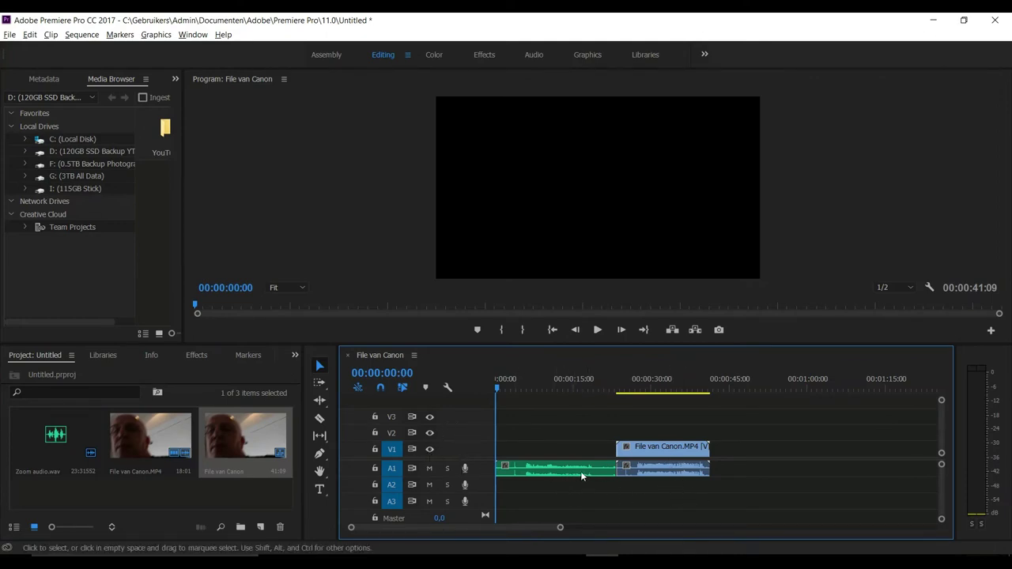
mouse_move(572, 472)
mouse_down()
mouse_move(646, 492)
mouse_move(674, 486)
mouse_up()
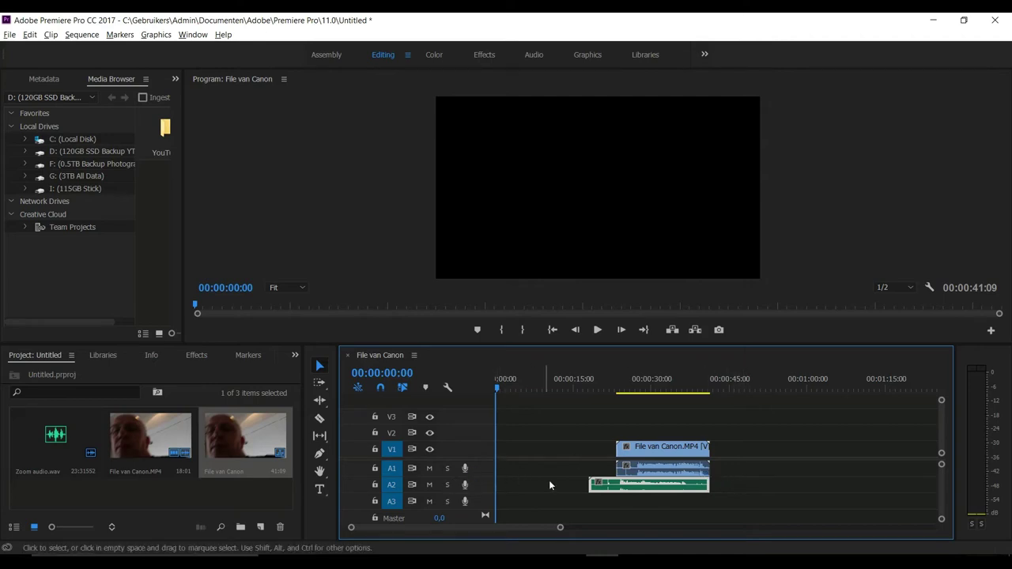
click(430, 485)
click(534, 388)
drag(540, 400, 611, 413)
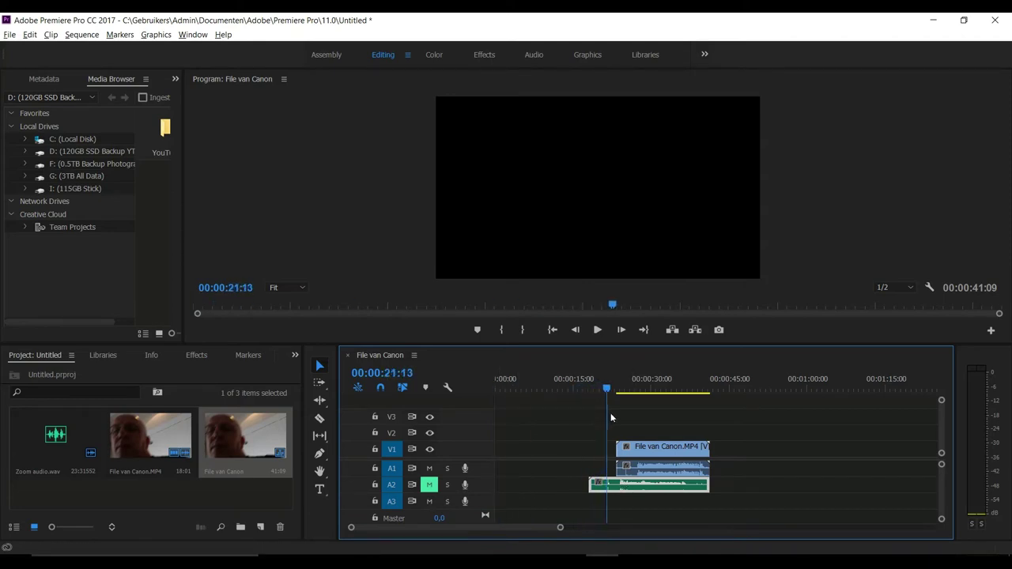
click(597, 330)
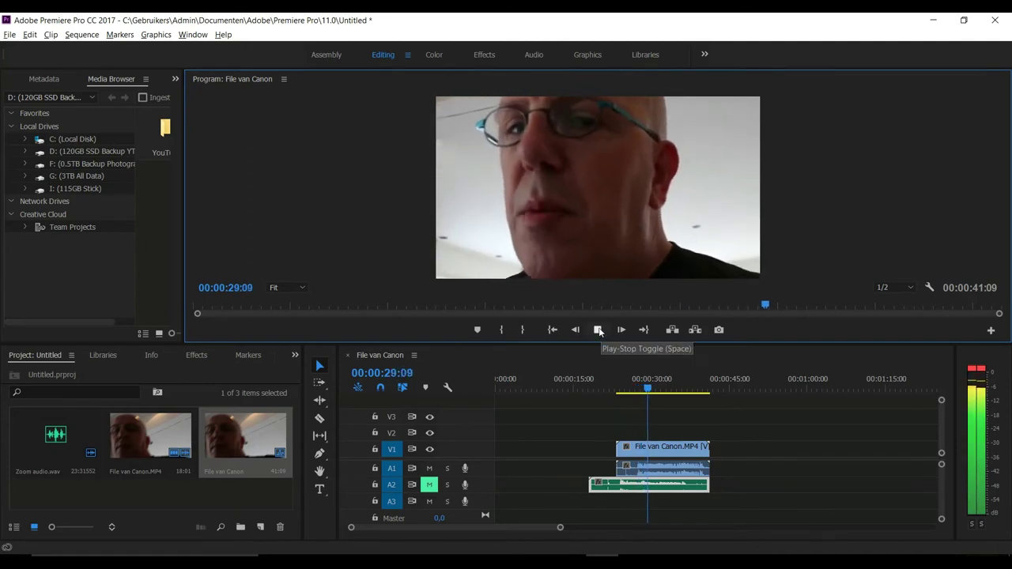
click(599, 331)
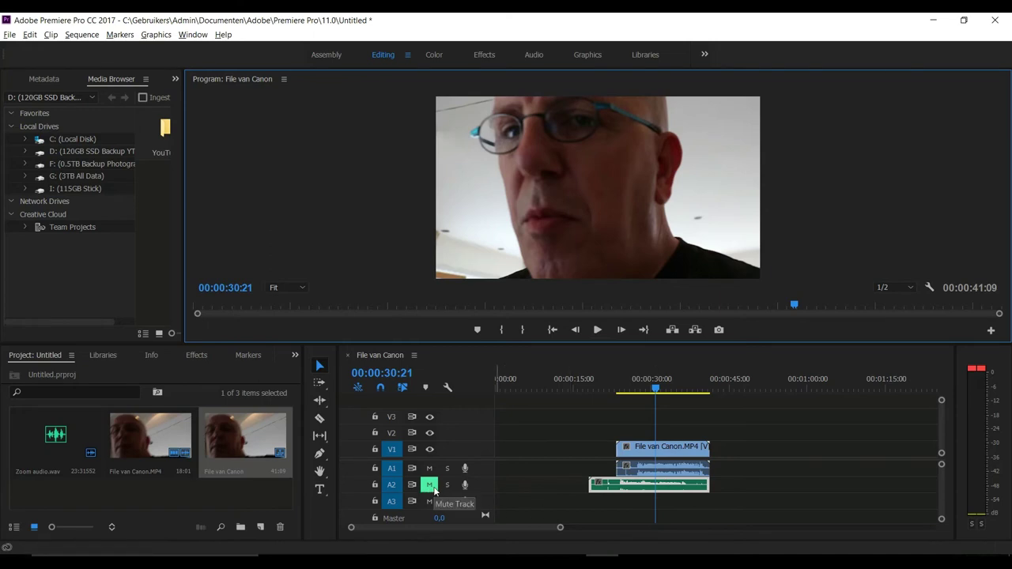
click(429, 486)
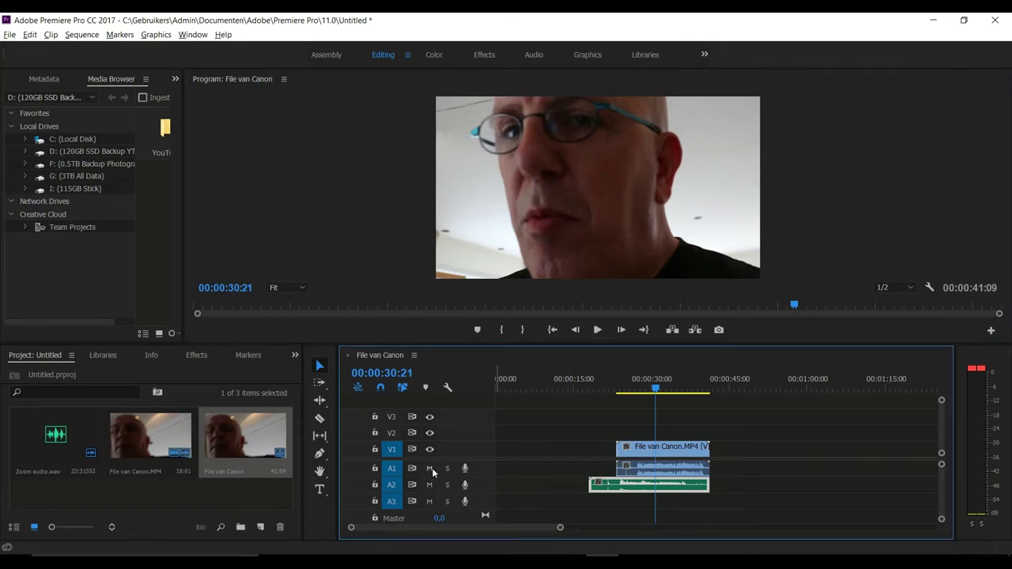
click(430, 469)
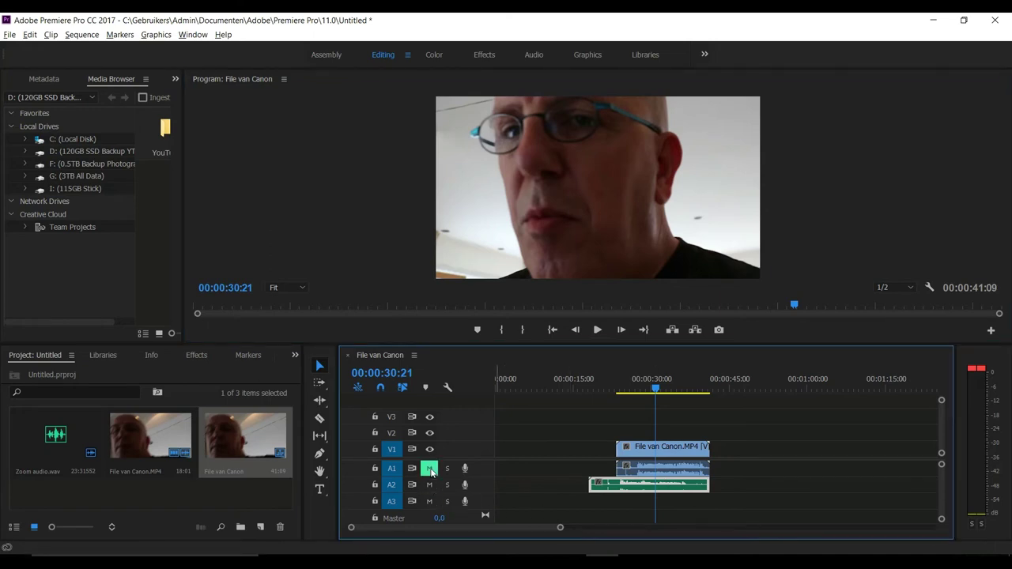
click(634, 391)
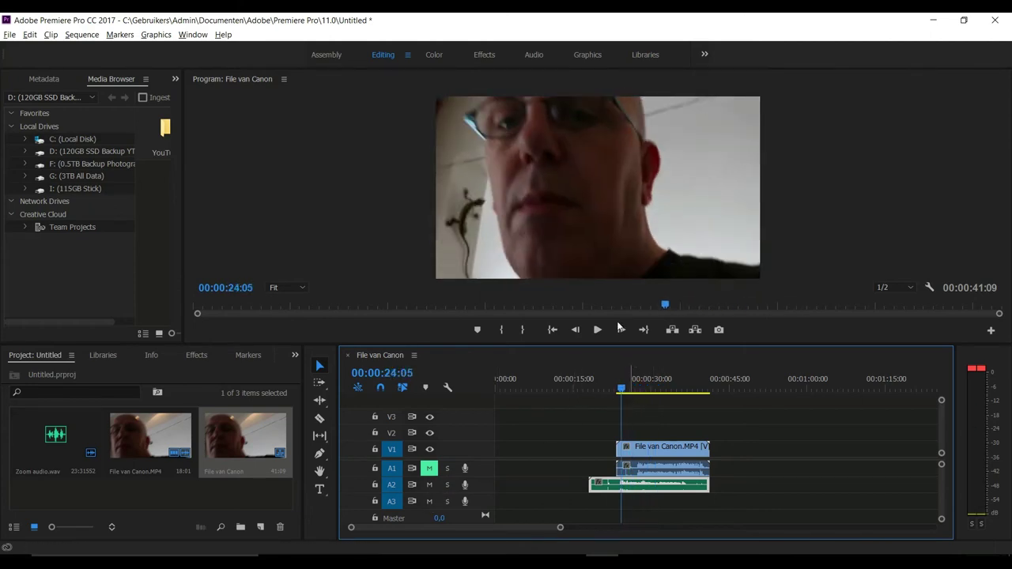
click(598, 331)
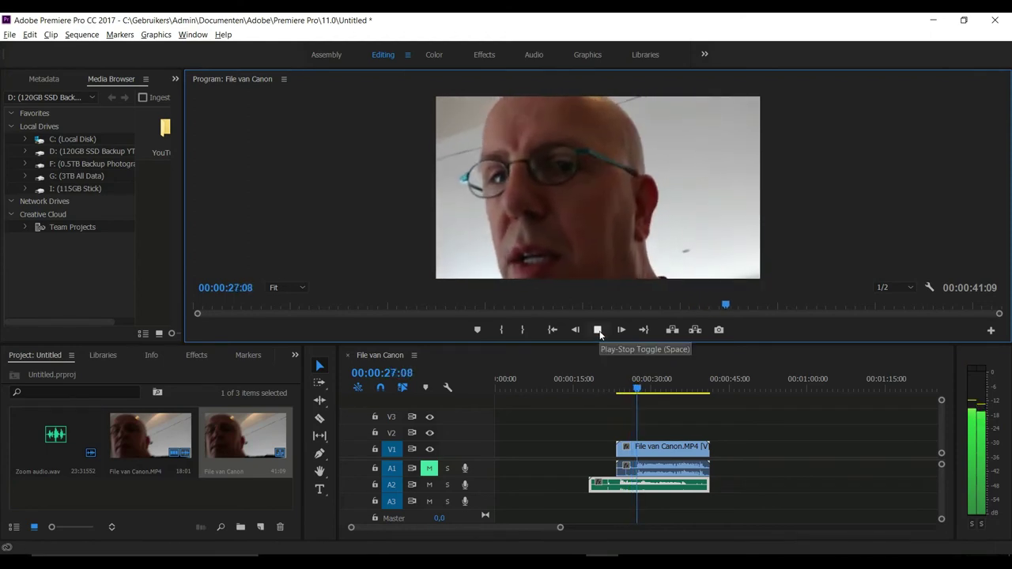
click(599, 331)
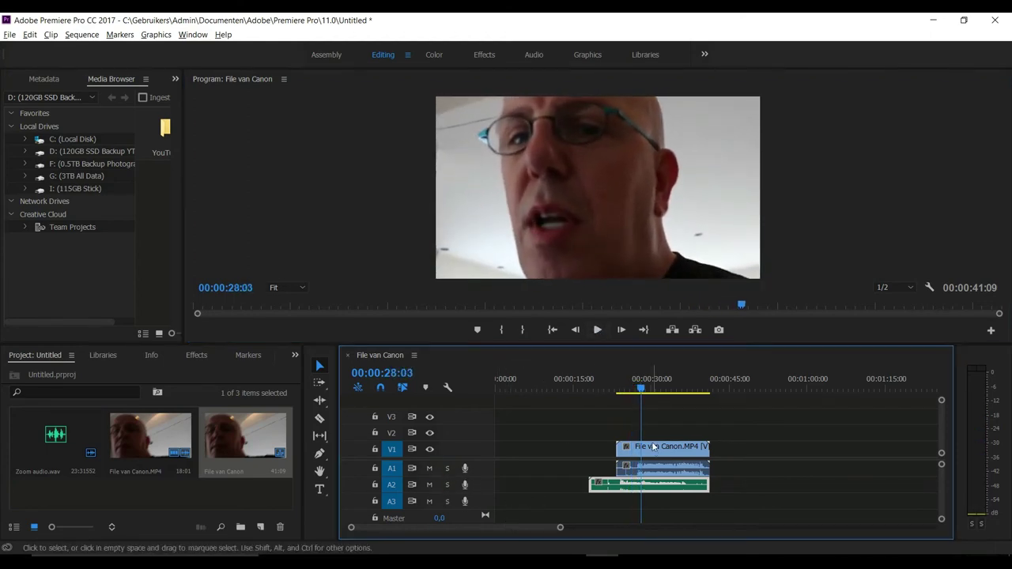
click(638, 390)
Select the Canon clip and the Zoom audio clip and synchronize them by audio
drag(638, 391, 575, 389)
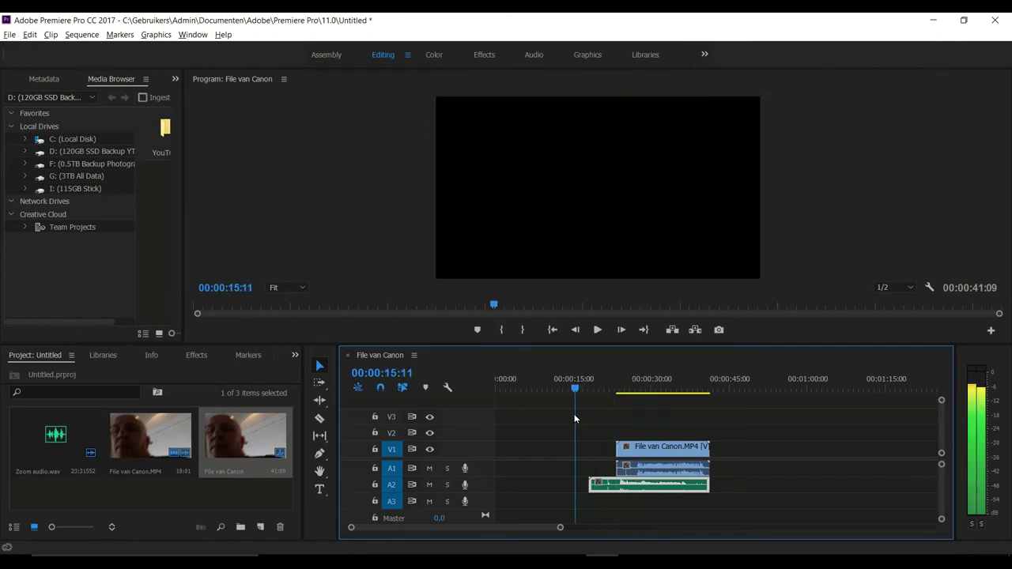
click(667, 449)
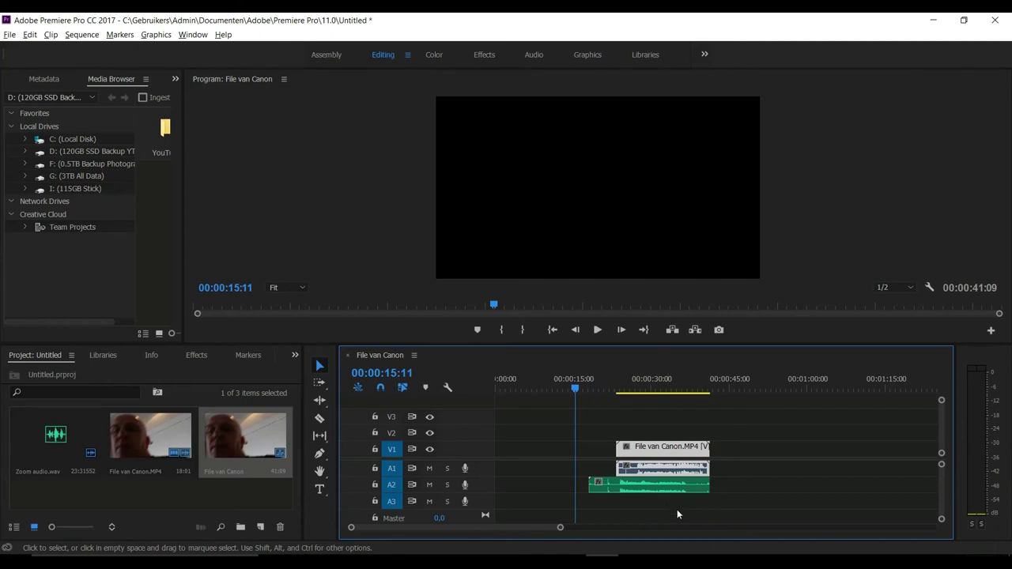
shift+click(655, 488)
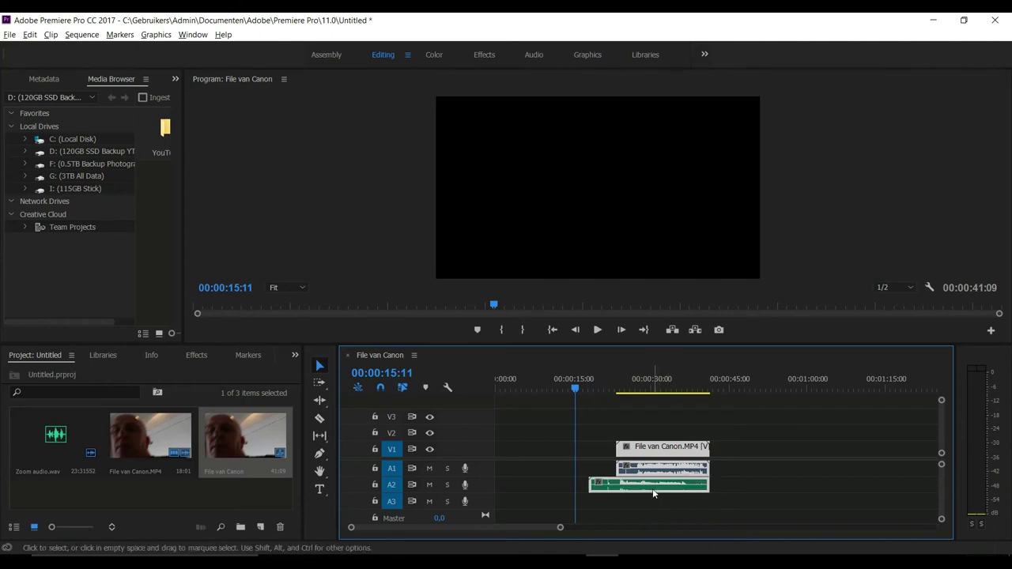
right_click(654, 494)
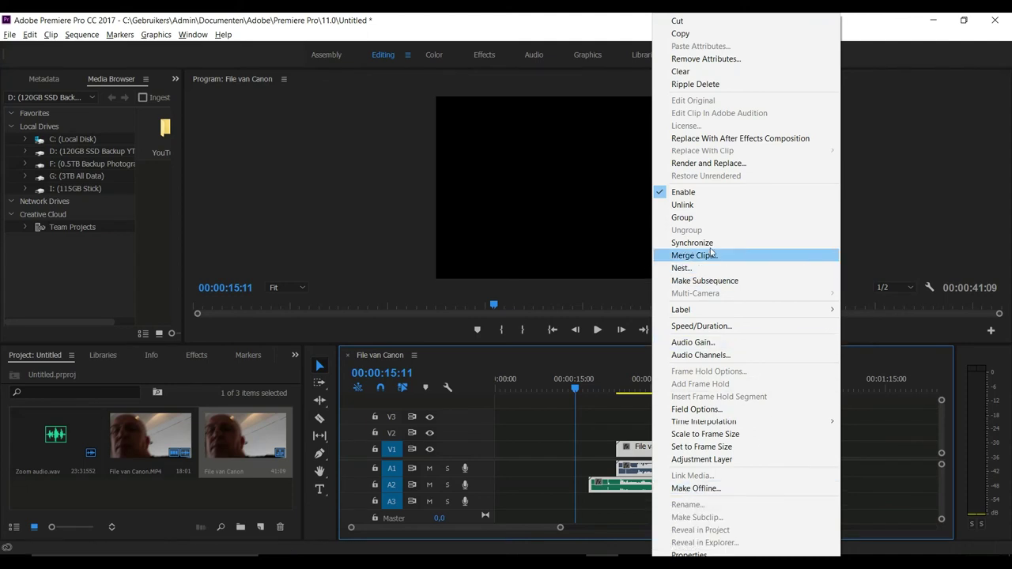
click(712, 243)
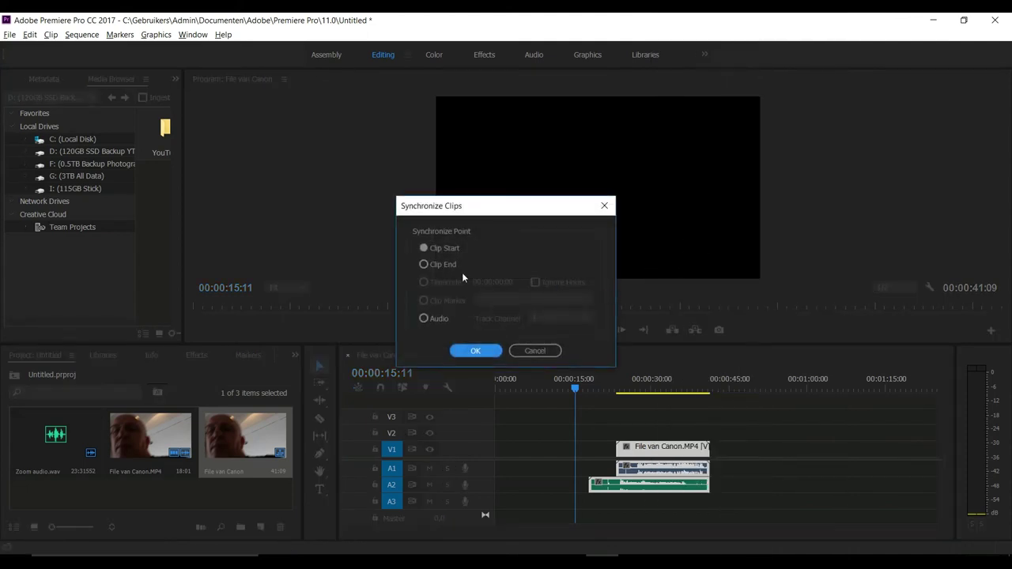
click(424, 319)
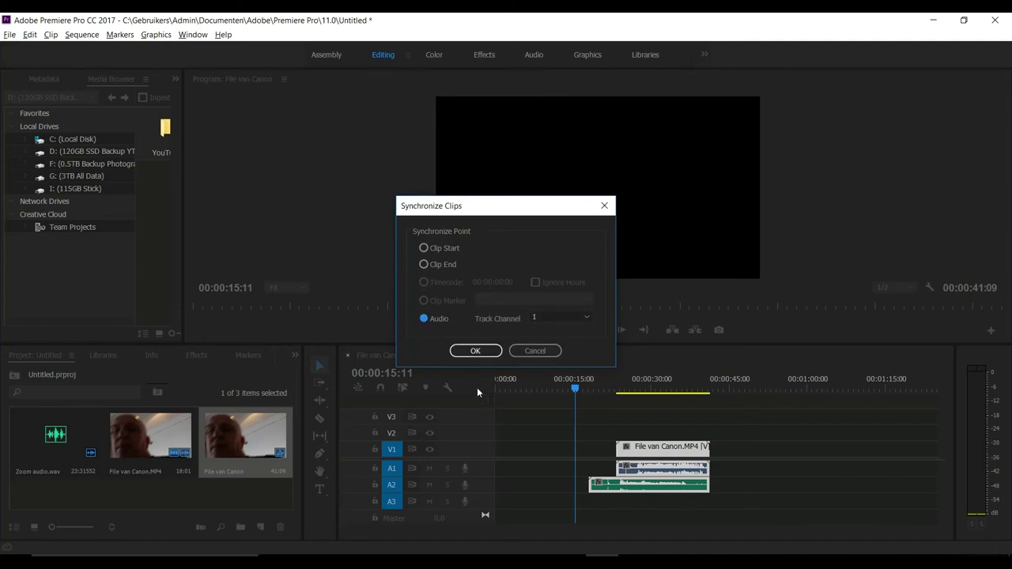
click(474, 353)
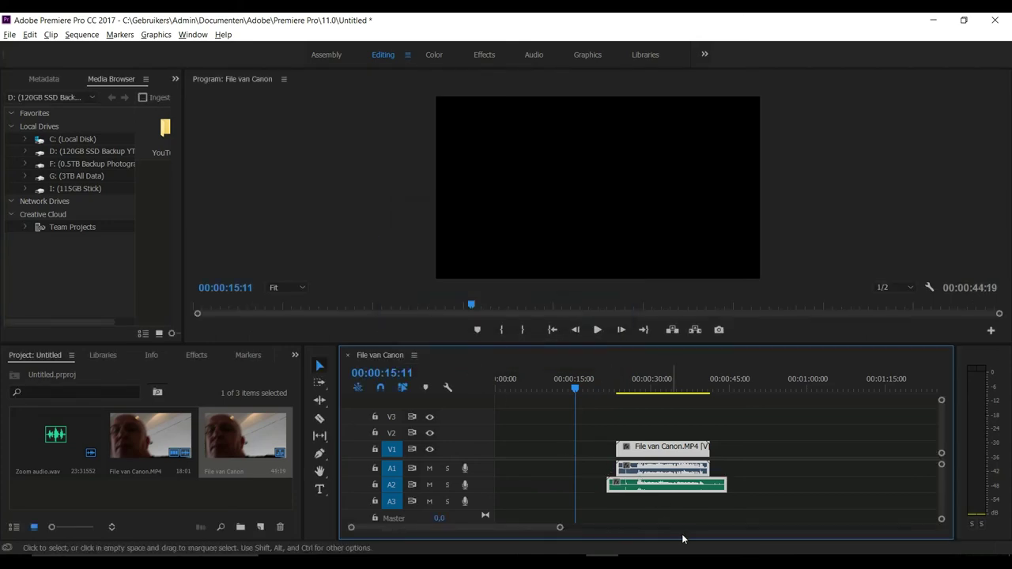
Mute the camera audio on A1 and play from about 21 seconds to check the sync
click(430, 468)
click(755, 465)
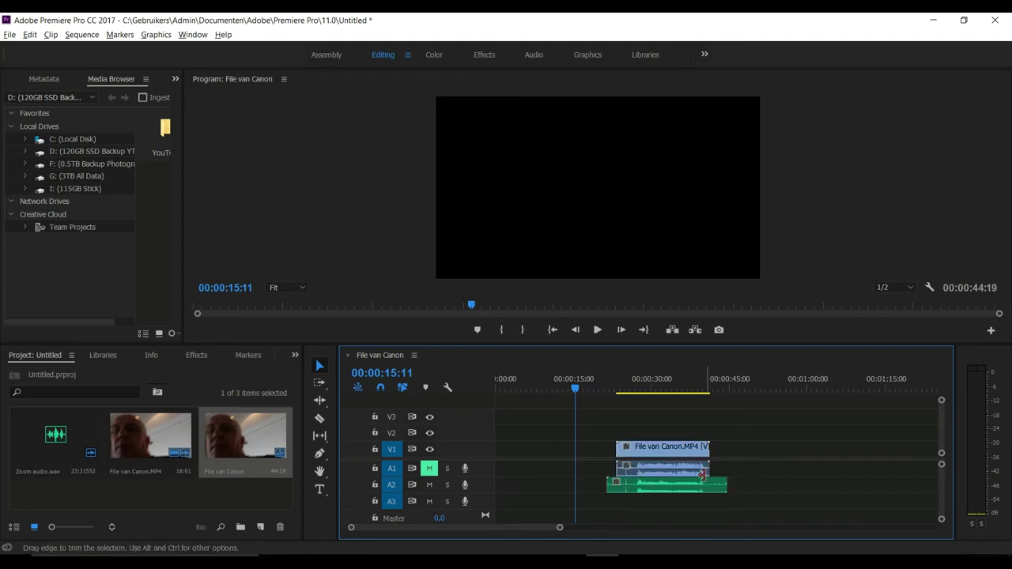
drag(575, 391, 607, 390)
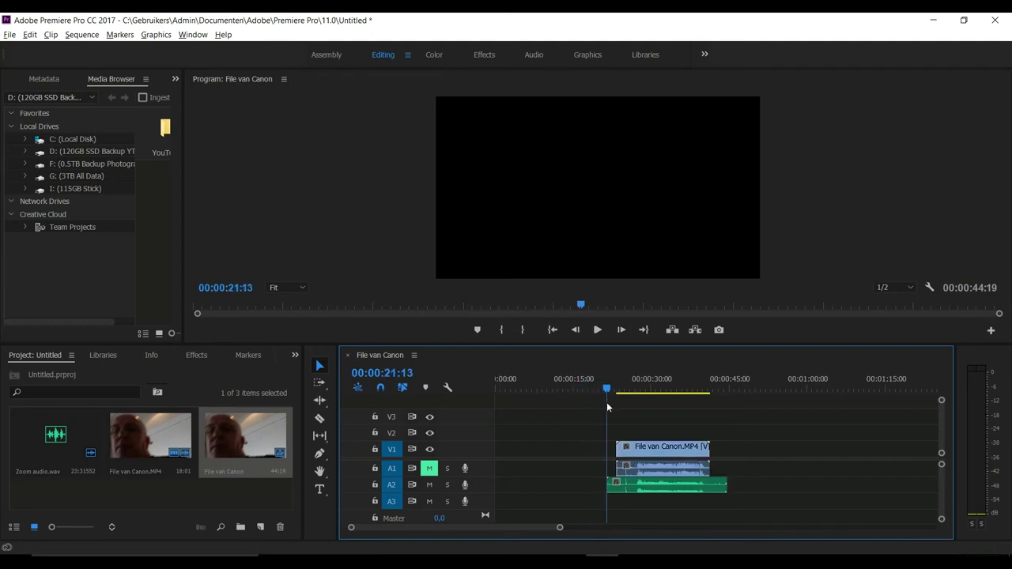
click(598, 331)
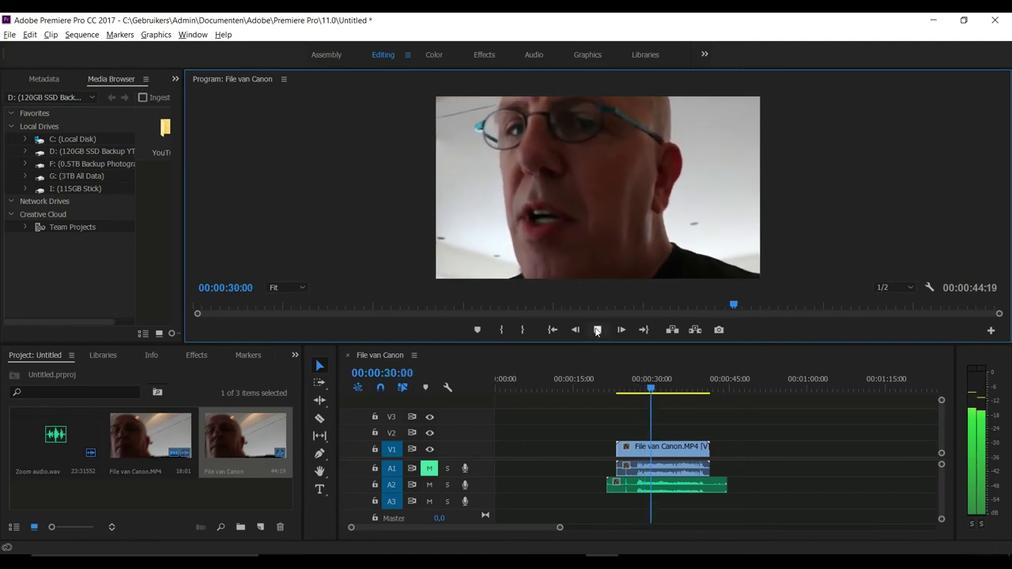
key(space)
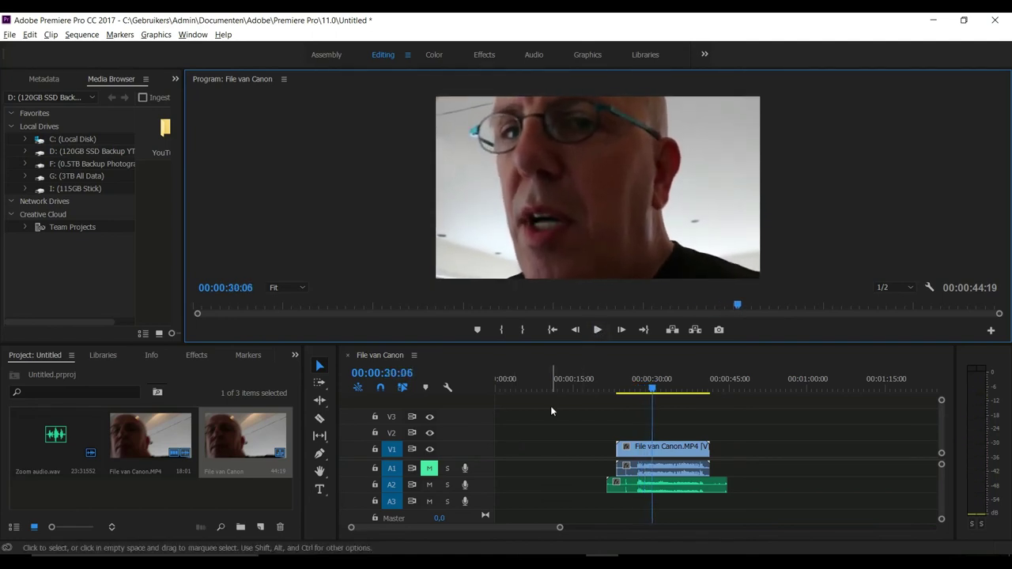